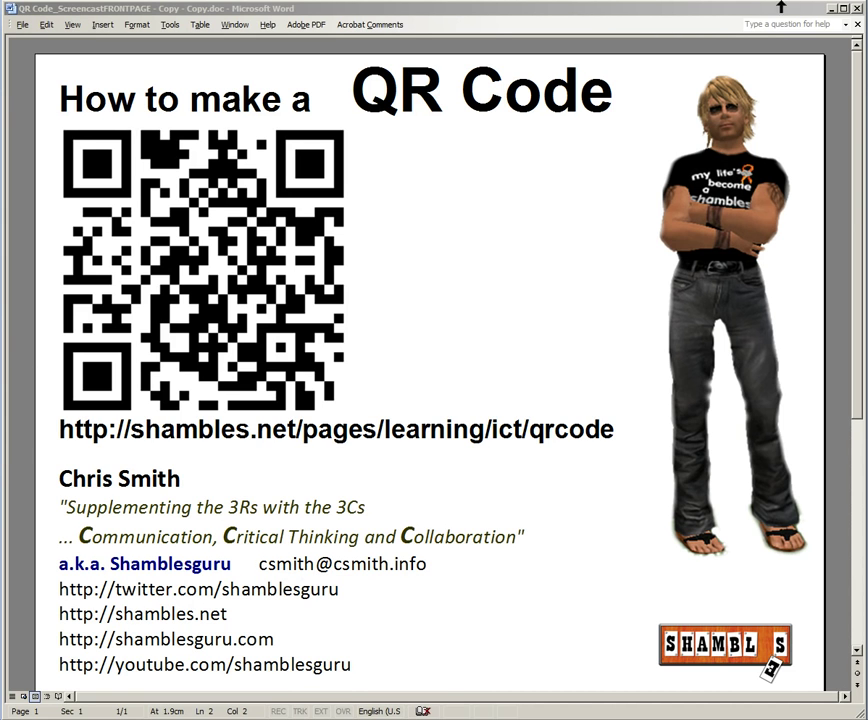
# Move Word out of the way and search the shambles.net site for 'qr'.
pyautogui.moveTo(785, 10); pyautogui.dragTo(176, 26)
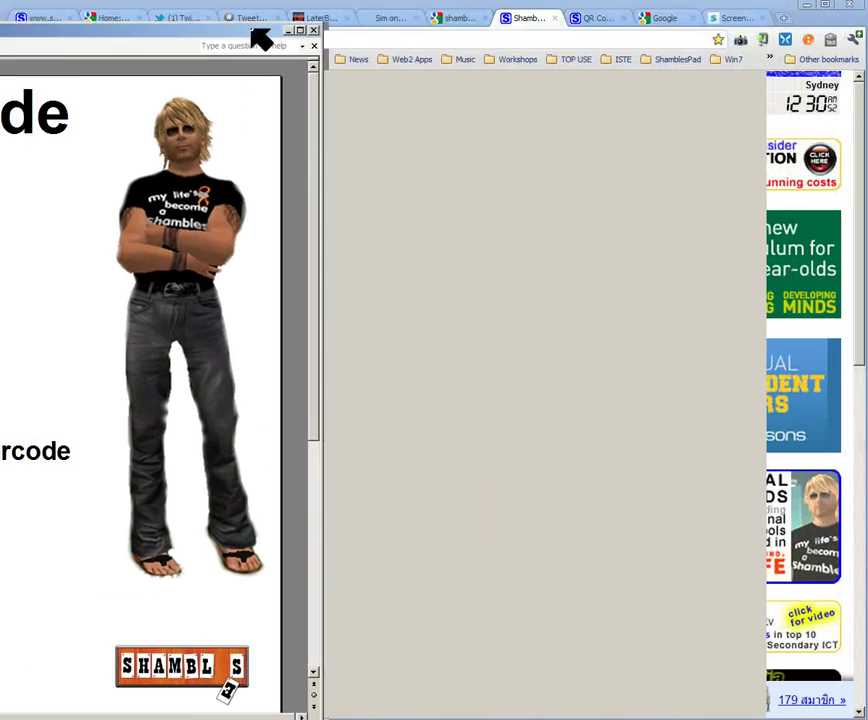
pyautogui.click(207, 20)
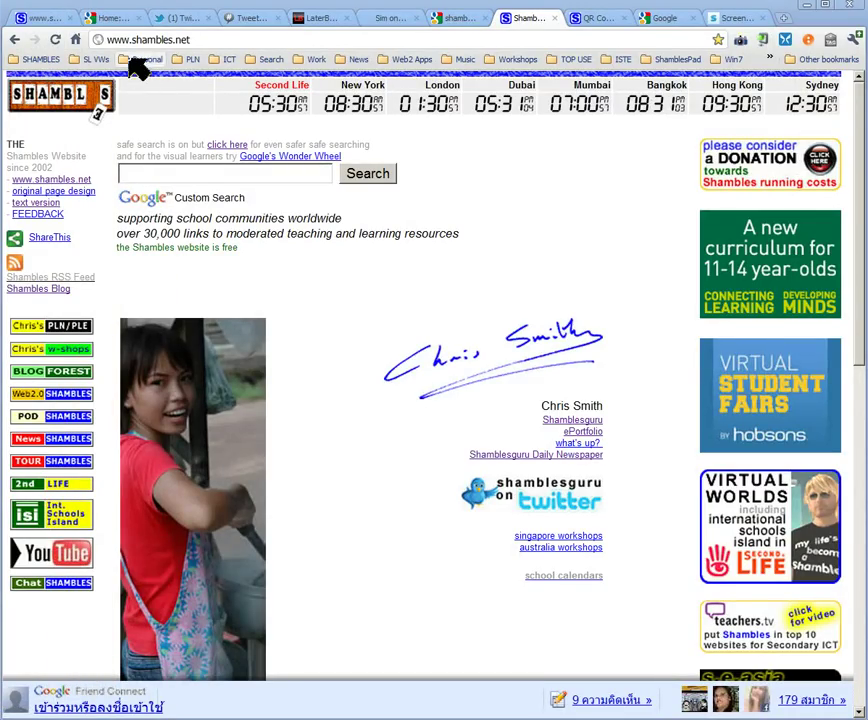
pyautogui.click(150, 172)
pyautogui.write('qr')
pyautogui.press('Return')
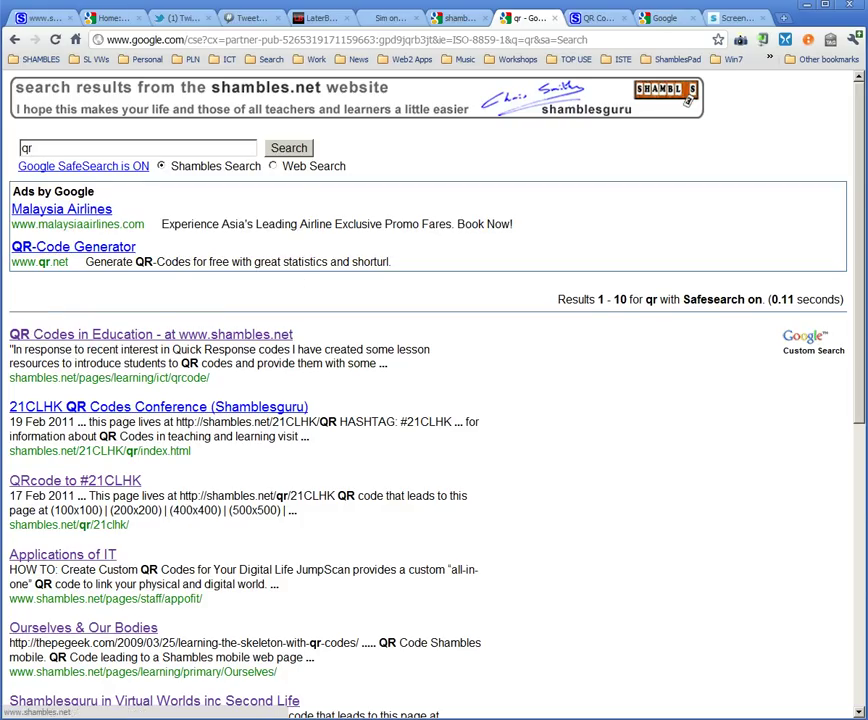
# Scroll through the Shambles QR Codes page's generators and articles, ending at the YouTube playlist.
pyautogui.click(590, 20)
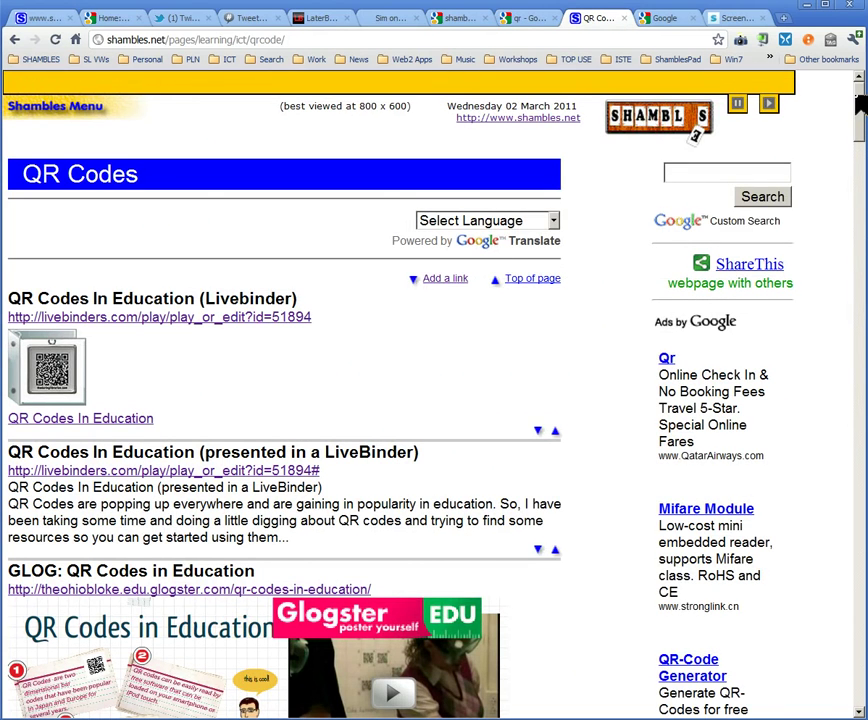
pyautogui.moveTo(858, 105); pyautogui.dragTo(858, 119)
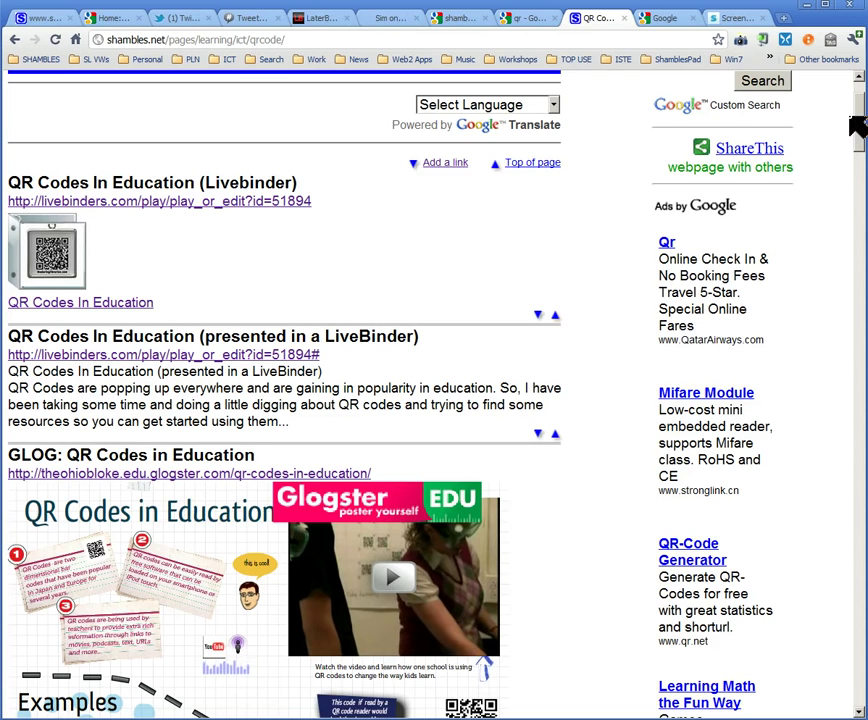
pyautogui.moveTo(858, 126); pyautogui.dragTo(860, 157)
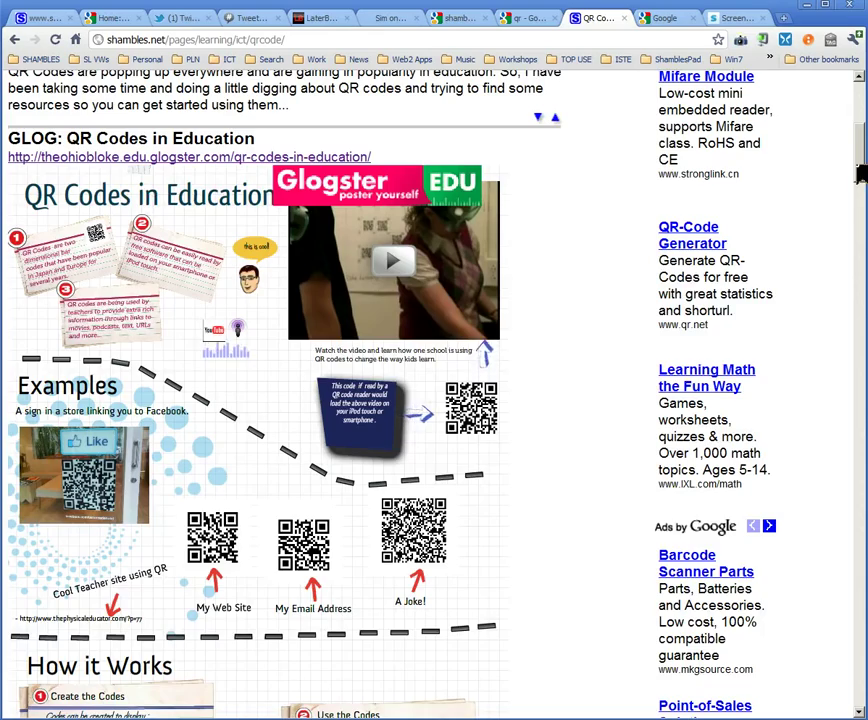
pyautogui.moveTo(860, 158); pyautogui.dragTo(858, 407)
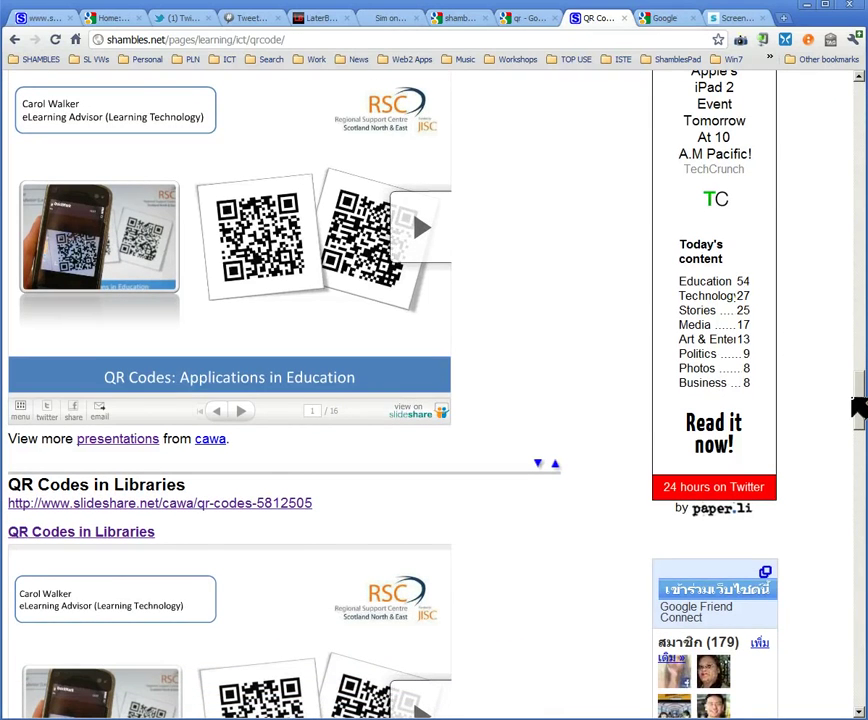
pyautogui.moveTo(858, 407); pyautogui.dragTo(858, 490)
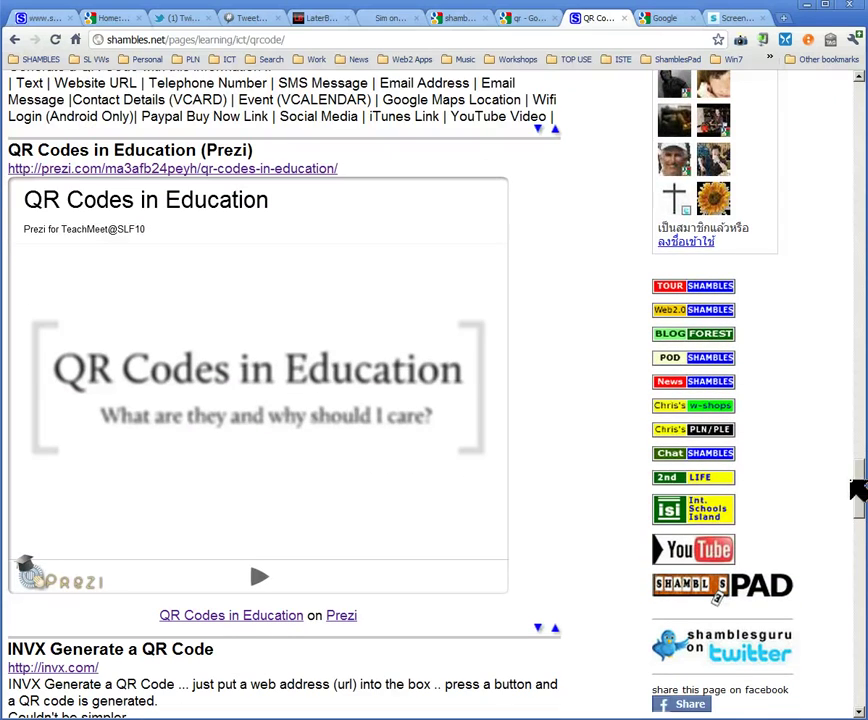
pyautogui.moveTo(858, 487); pyautogui.dragTo(858, 572)
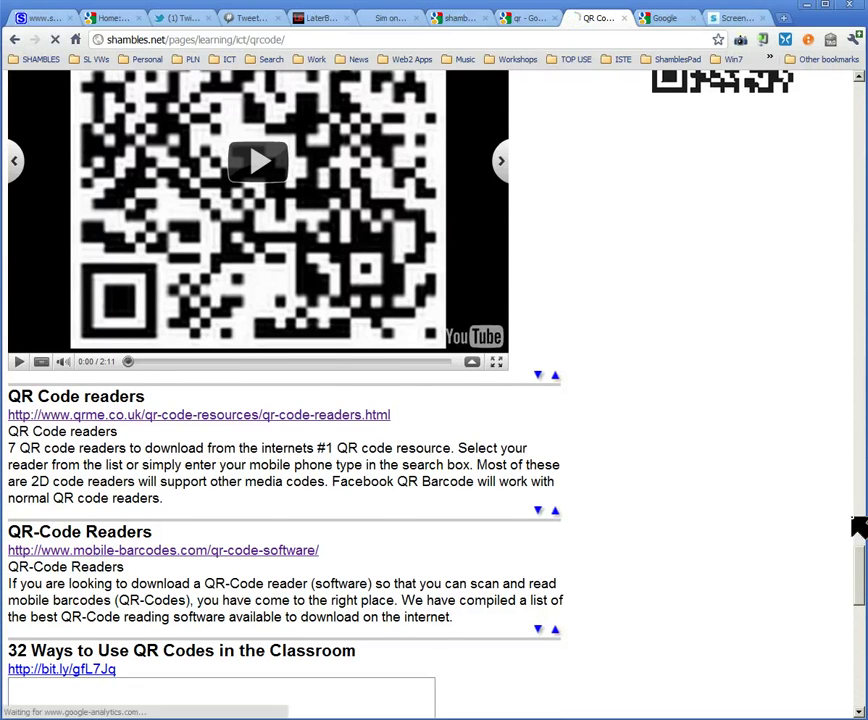
pyautogui.moveTo(858, 566); pyautogui.dragTo(858, 535)
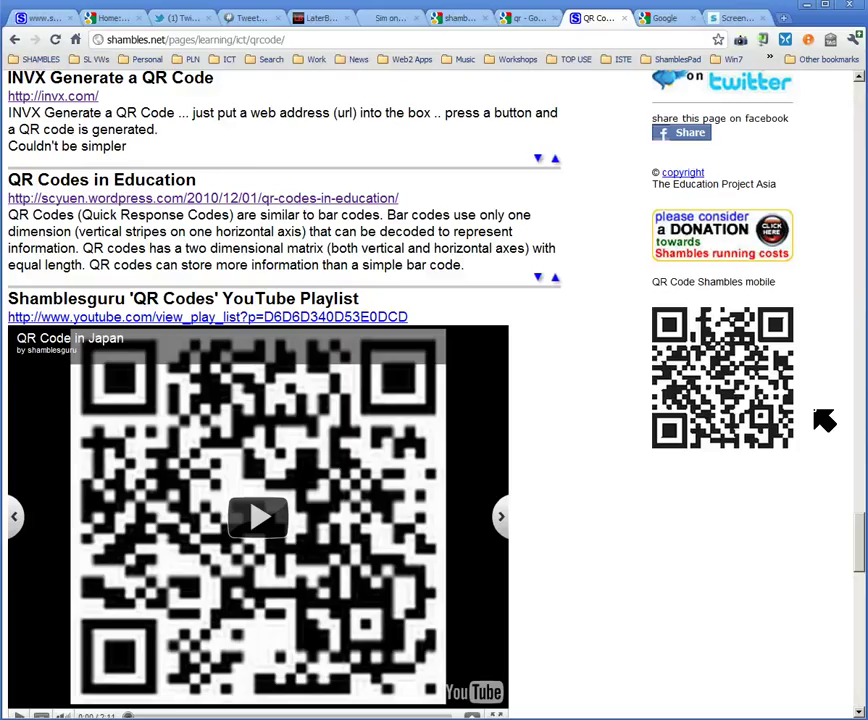
# Search Google for 'url shortener' and open the Google URL Shortener result.
pyautogui.click(662, 18)
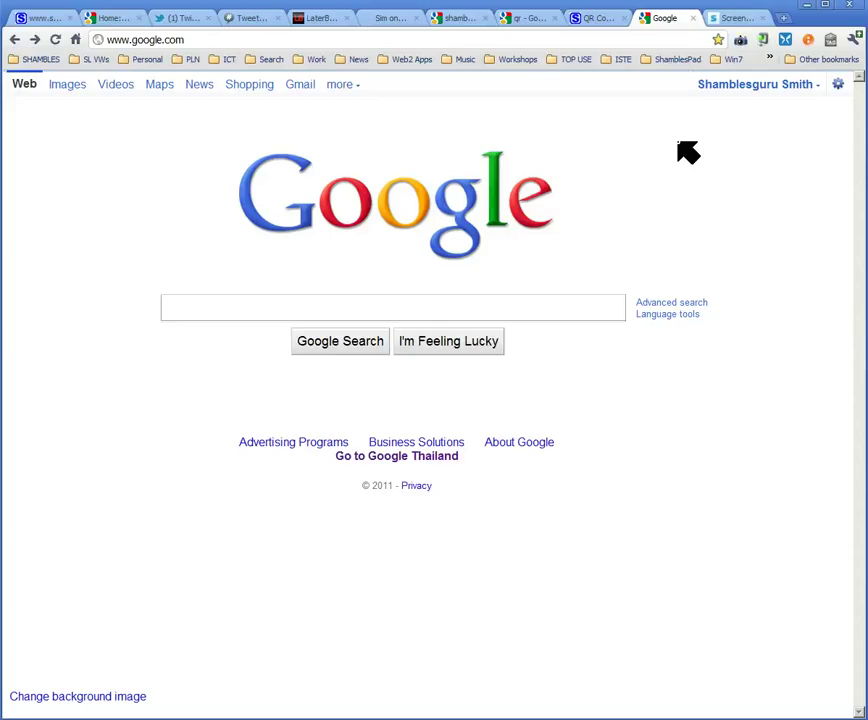
pyautogui.write('url')
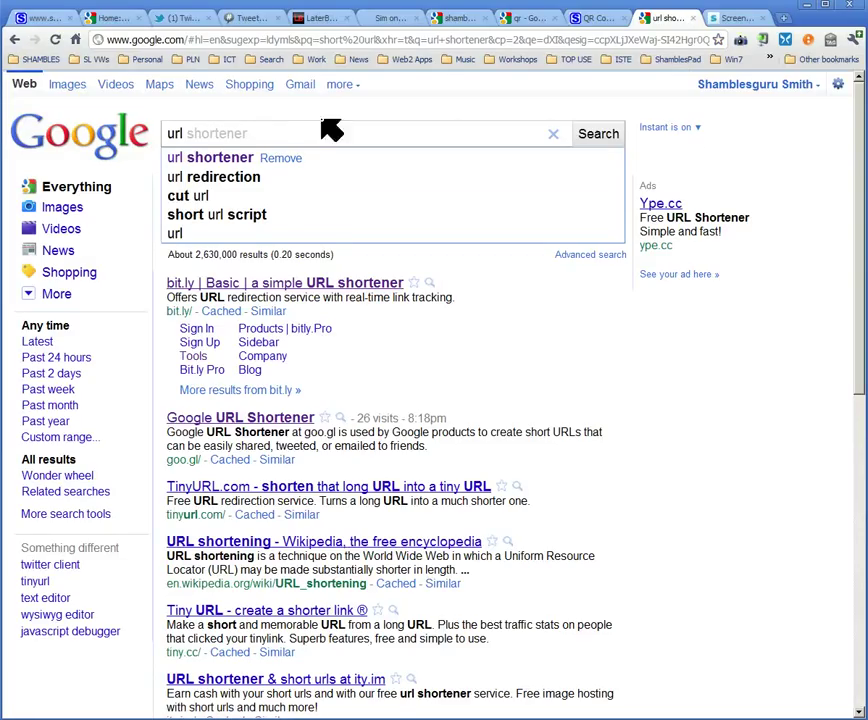
pyautogui.moveTo(226, 158)
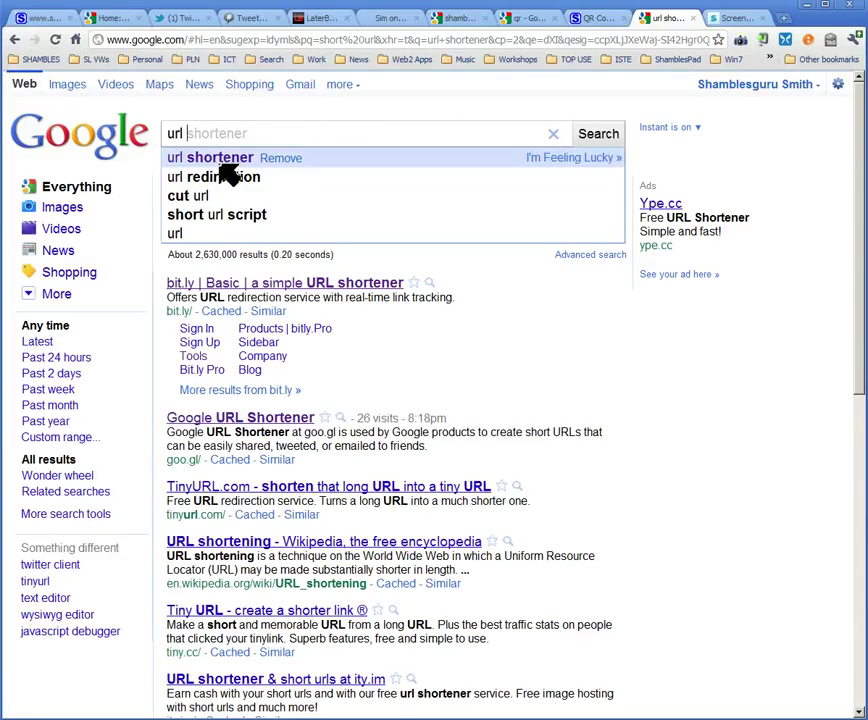
pyautogui.click(198, 163)
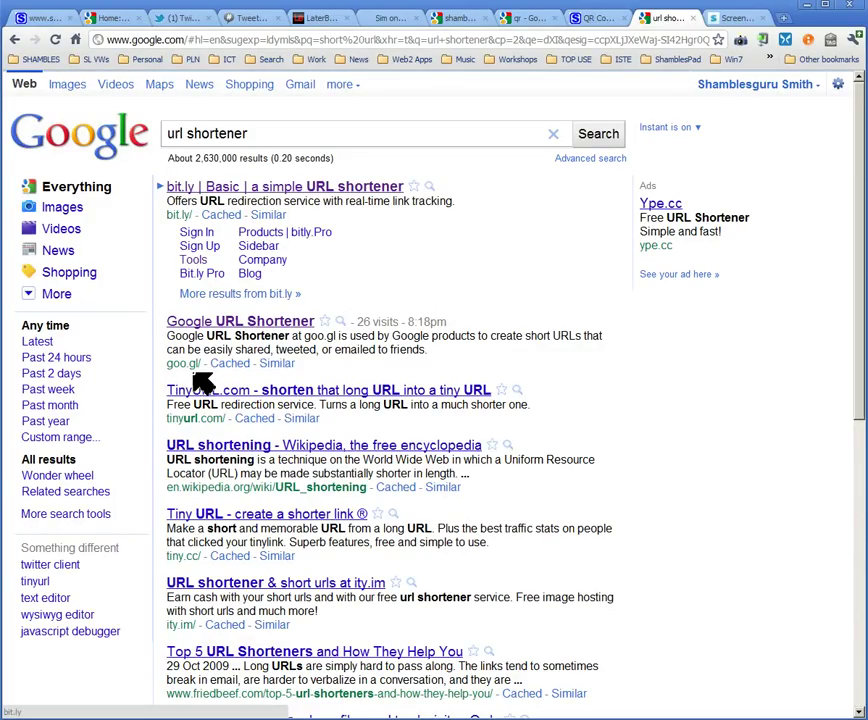
pyautogui.click(257, 325)
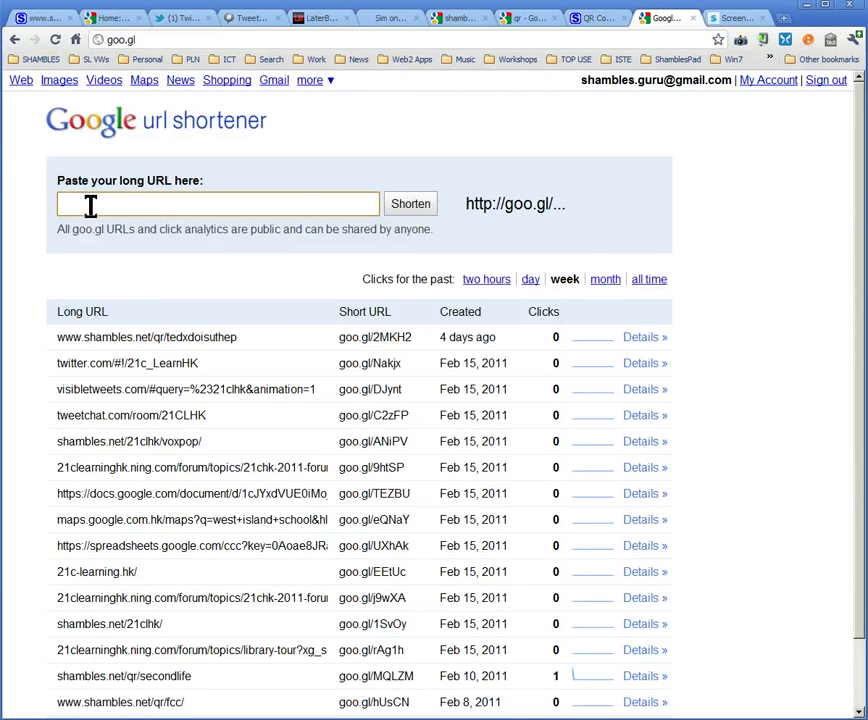
# Copy the Shambles QR Codes page's web address from the address bar.
pyautogui.click(604, 20)
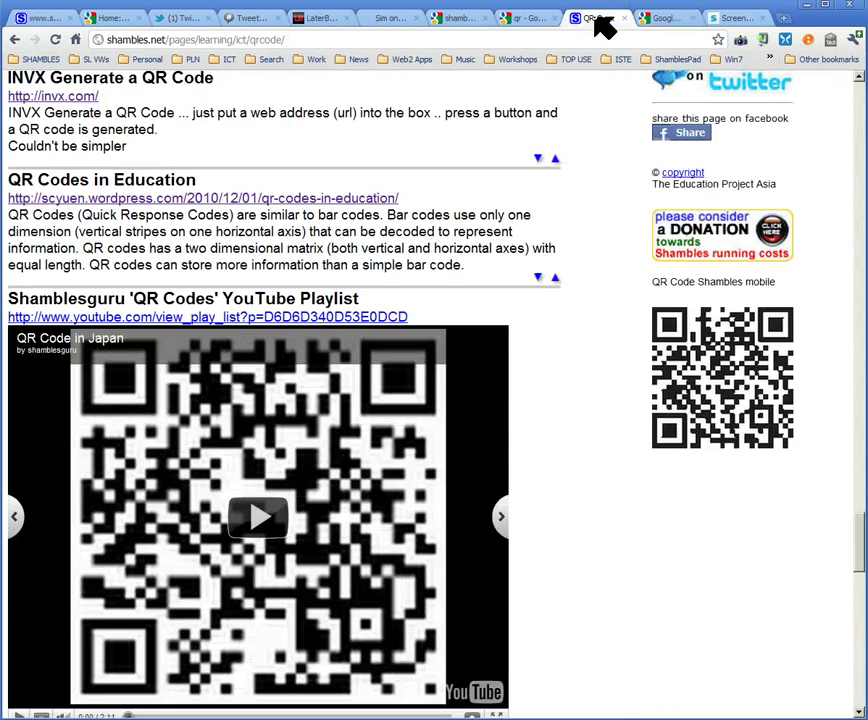
pyautogui.click(198, 40)
pyautogui.rightClick(203, 44)
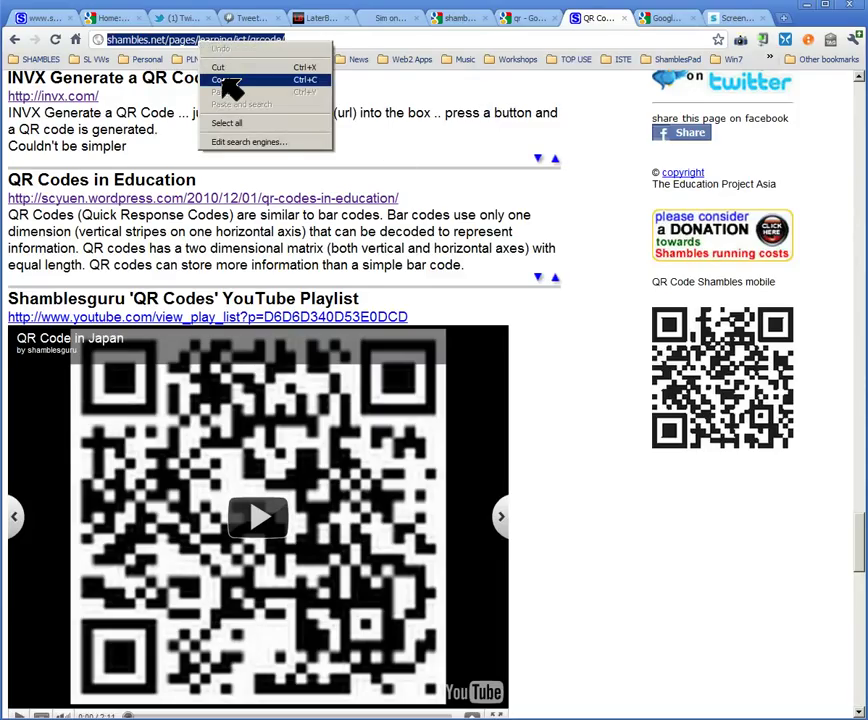
pyautogui.click(222, 80)
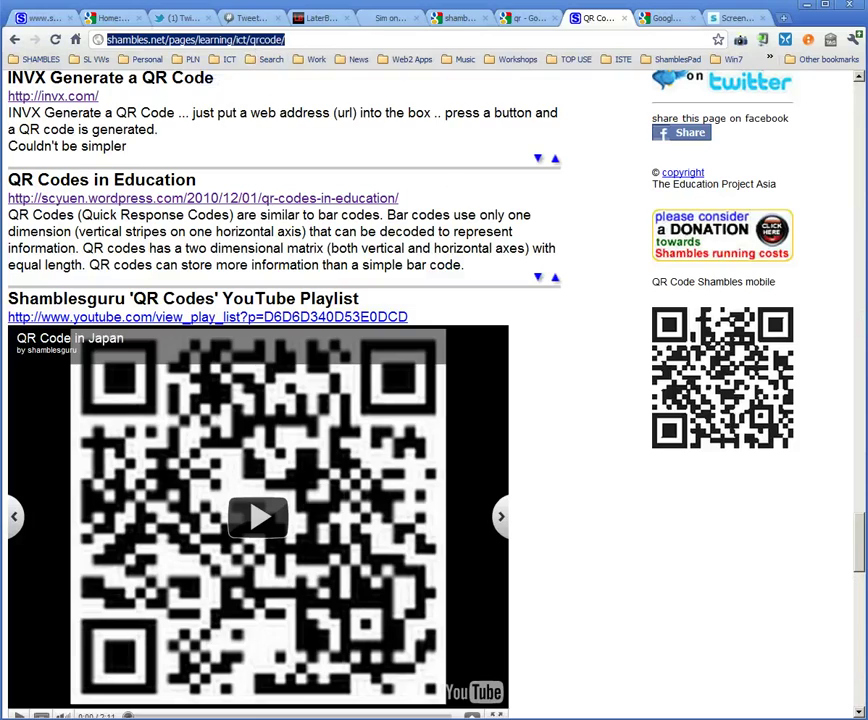
pyautogui.moveTo(861, 557); pyautogui.dragTo(861, 110)
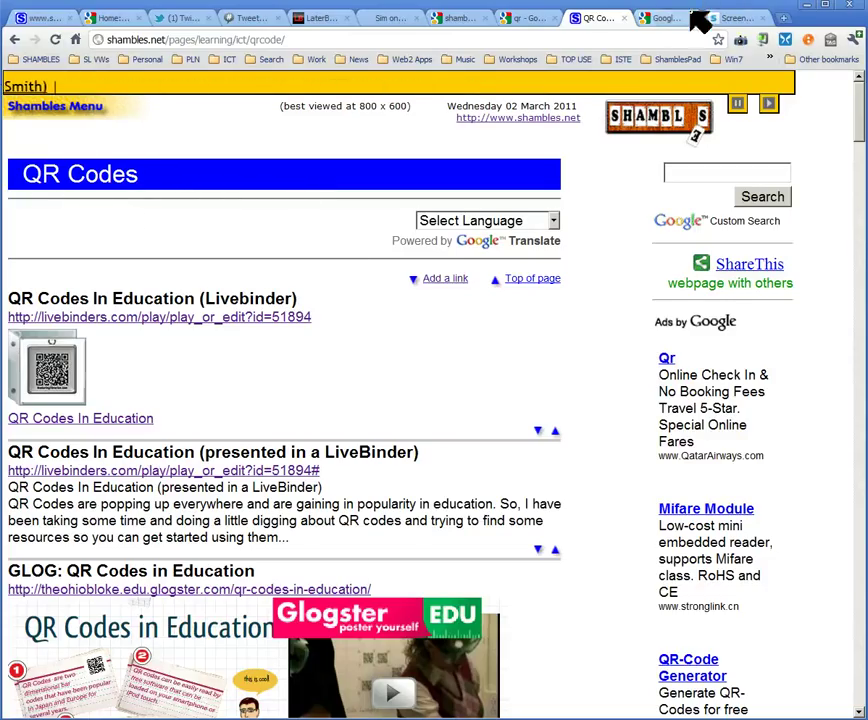
# Paste the QR Codes page address into goo.gl and shorten it to goo.gl/ZoecI.
pyautogui.click(660, 19)
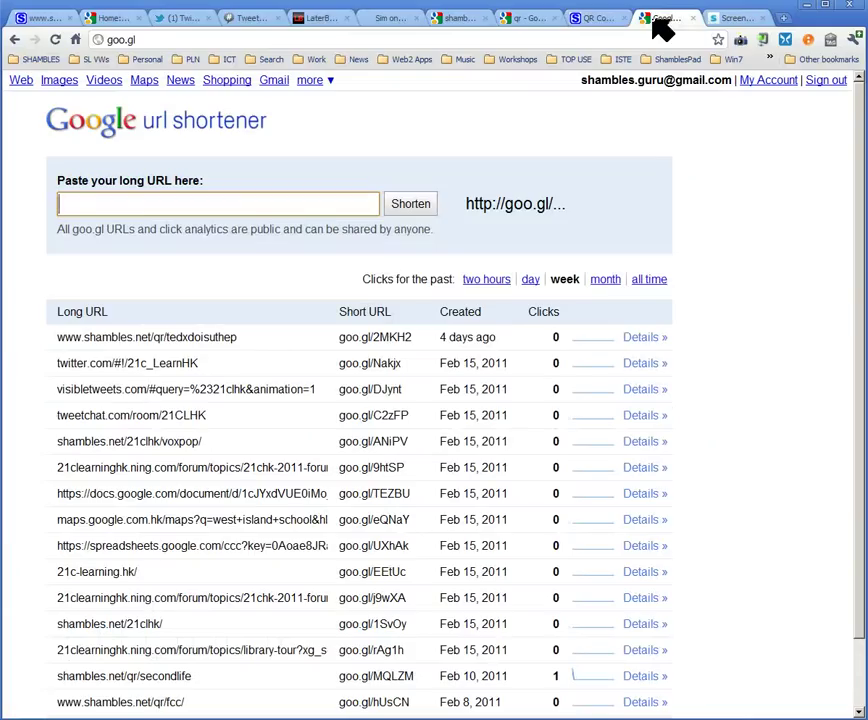
pyautogui.click(71, 202)
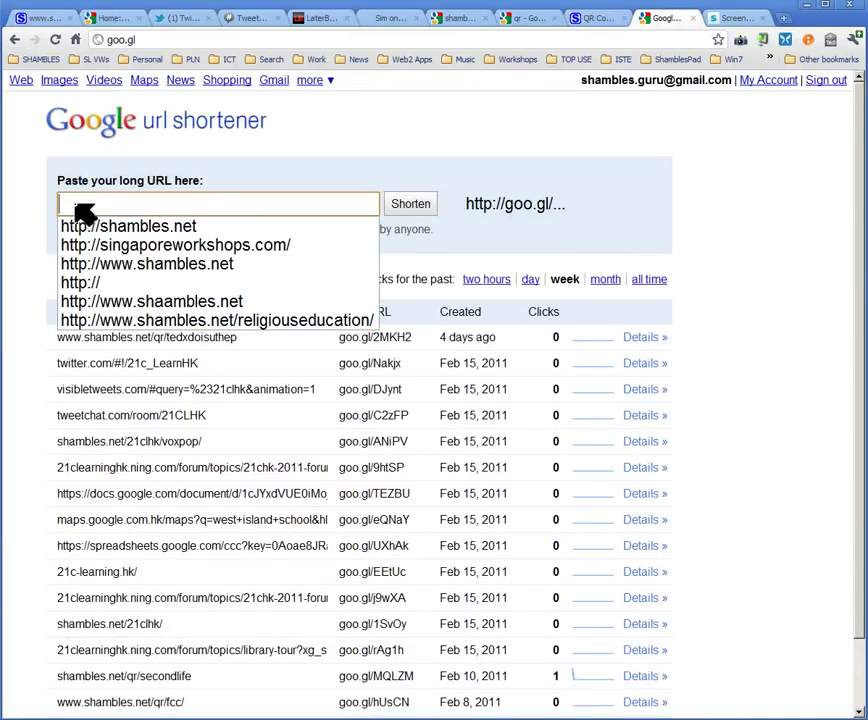
pyautogui.rightClick(78, 205)
pyautogui.click(101, 268)
pyautogui.click(410, 209)
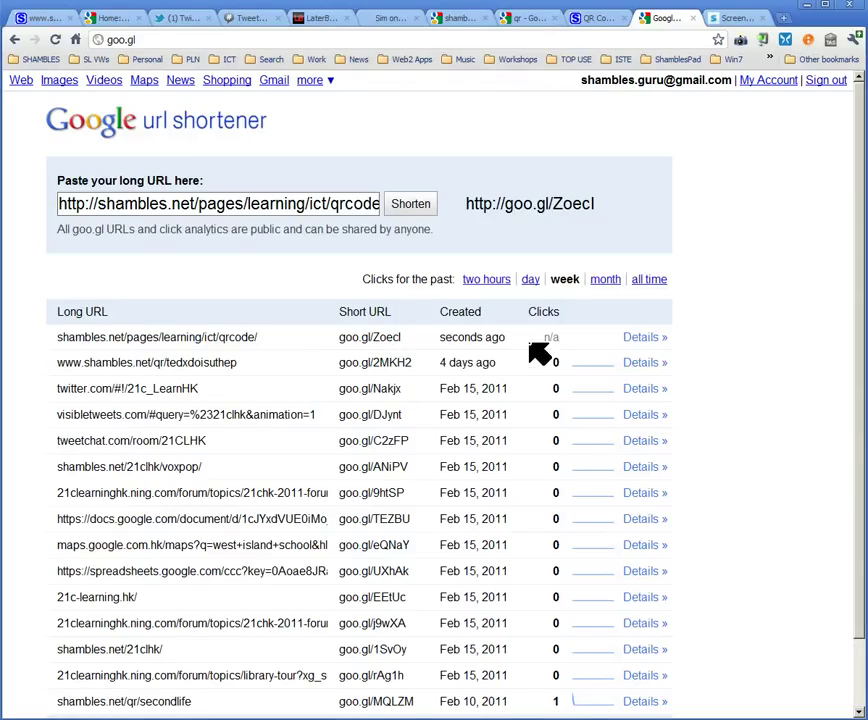
# Open the goo.gl/ZoecI details and open its QR code image in a new tab.
pyautogui.click(646, 342)
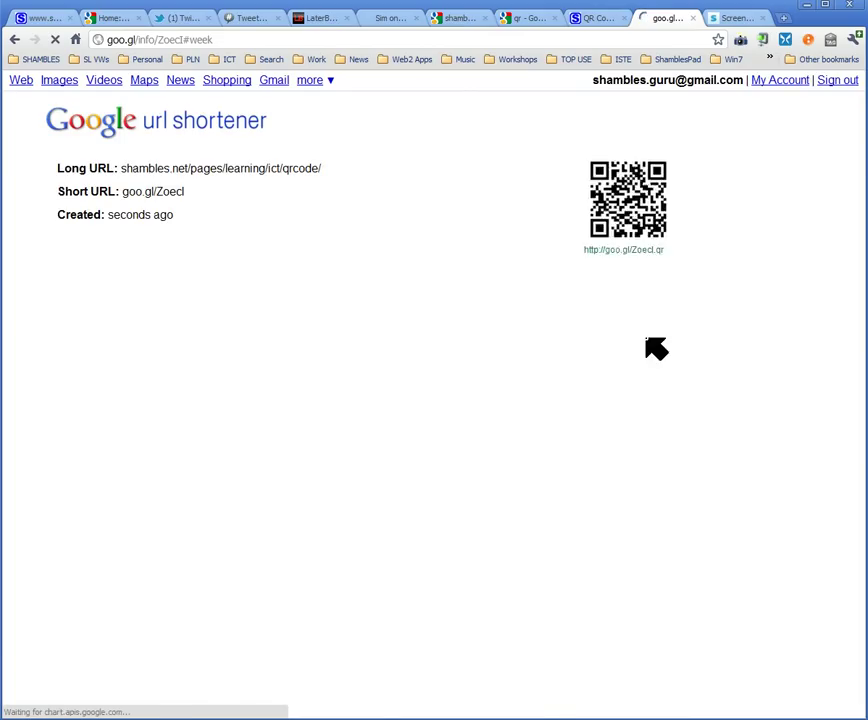
pyautogui.scroll(-3, 655, 349)
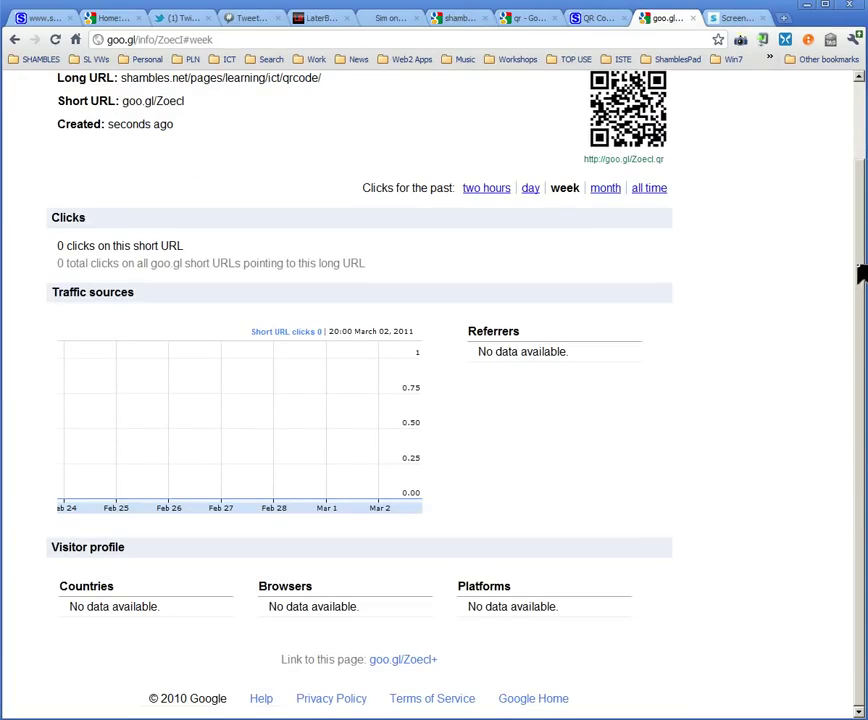
pyautogui.moveTo(858, 275); pyautogui.dragTo(858, 194)
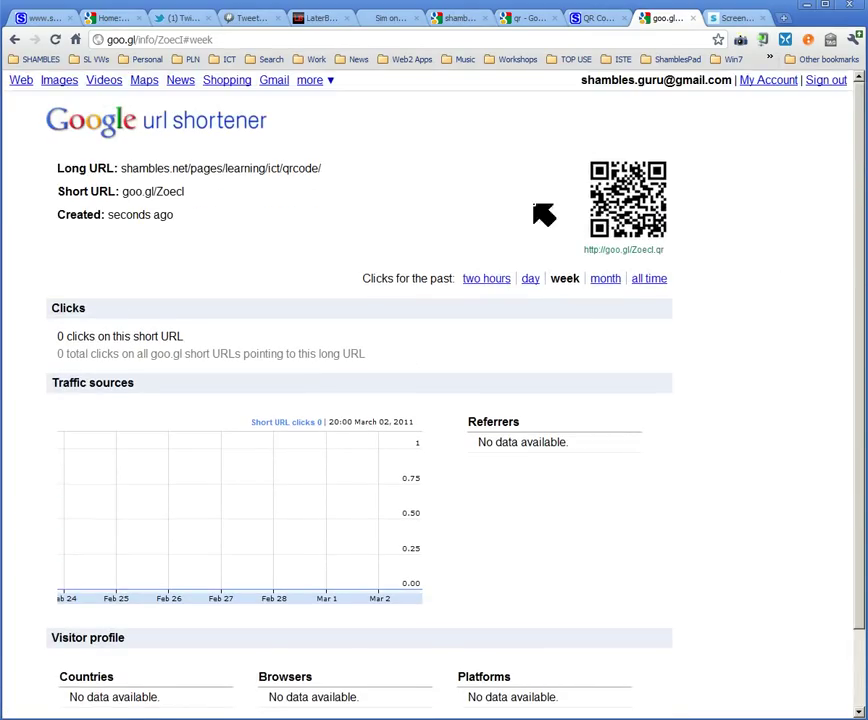
pyautogui.rightClick(615, 188)
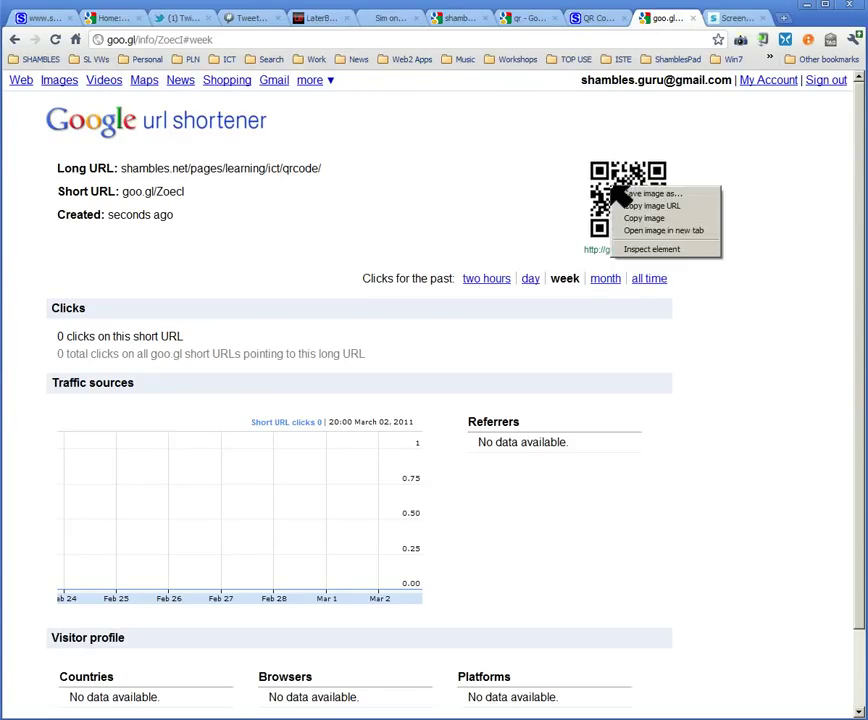
pyautogui.click(651, 232)
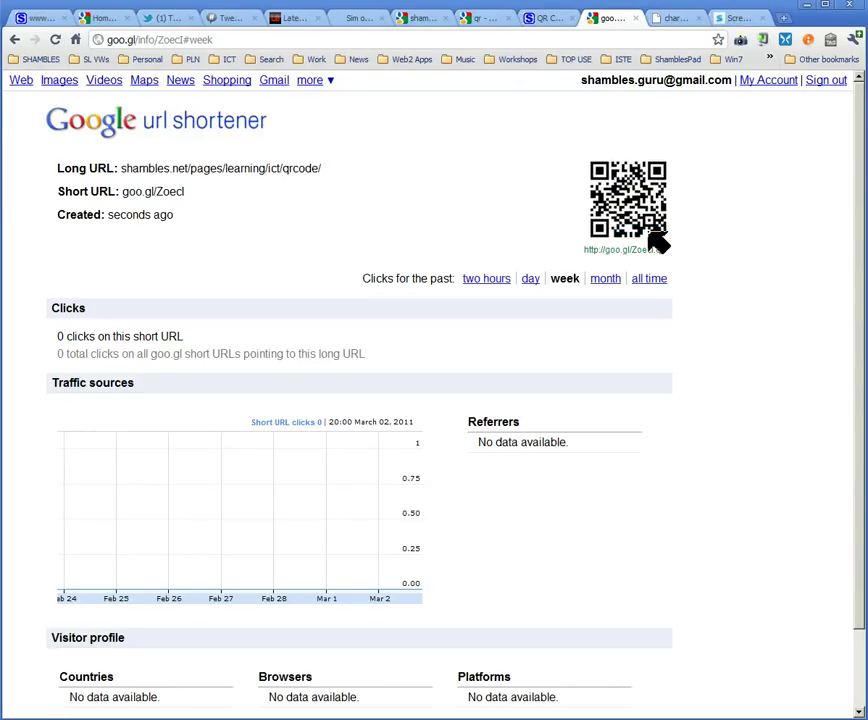
# Change the QR code image URL's size from chs=100x100 to chs=400x400 and reload.
pyautogui.click(670, 18)
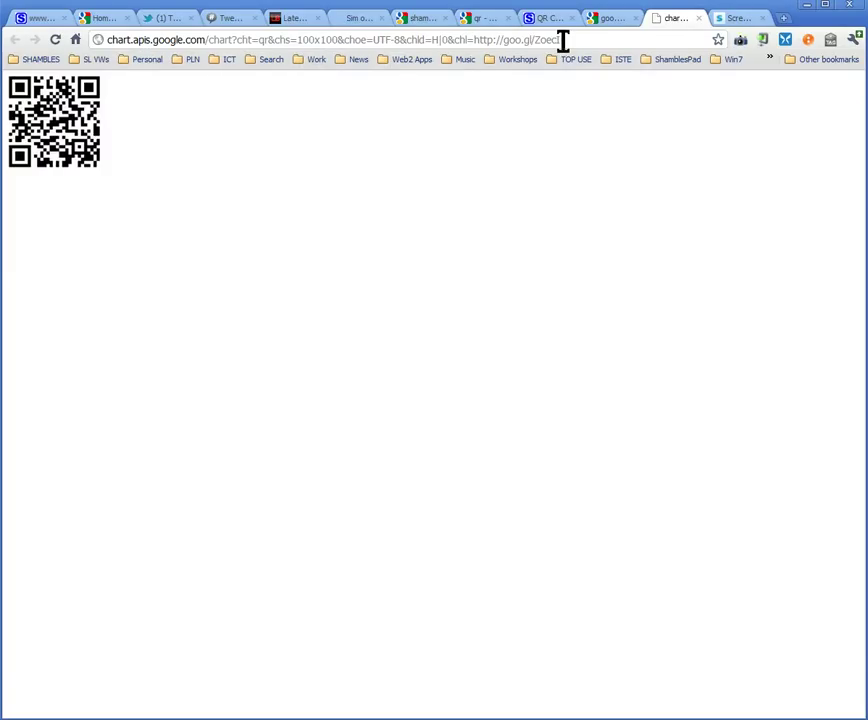
pyautogui.click(302, 40)
pyautogui.press('BackSpace')
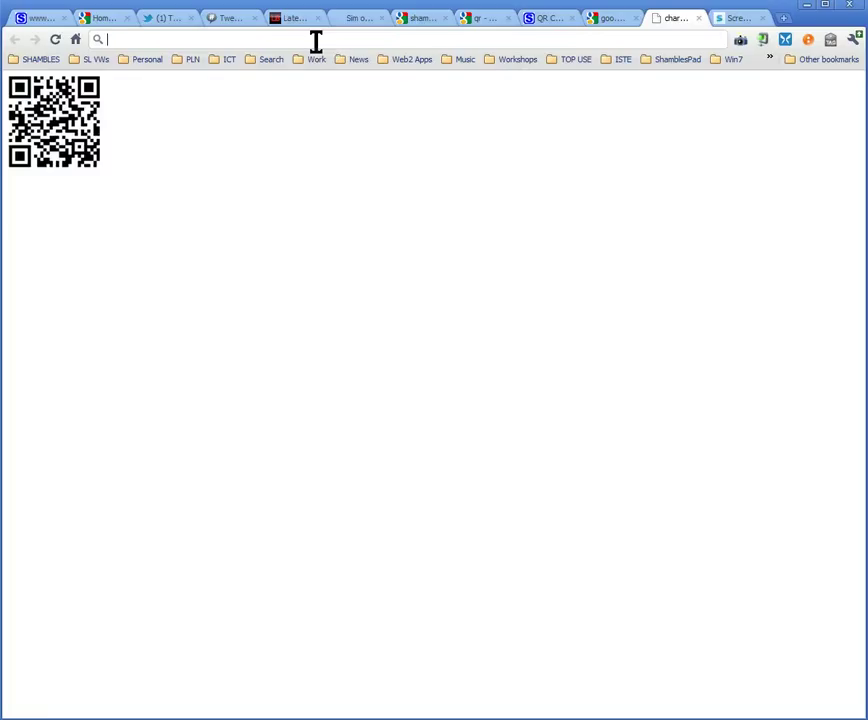
pyautogui.write('4')
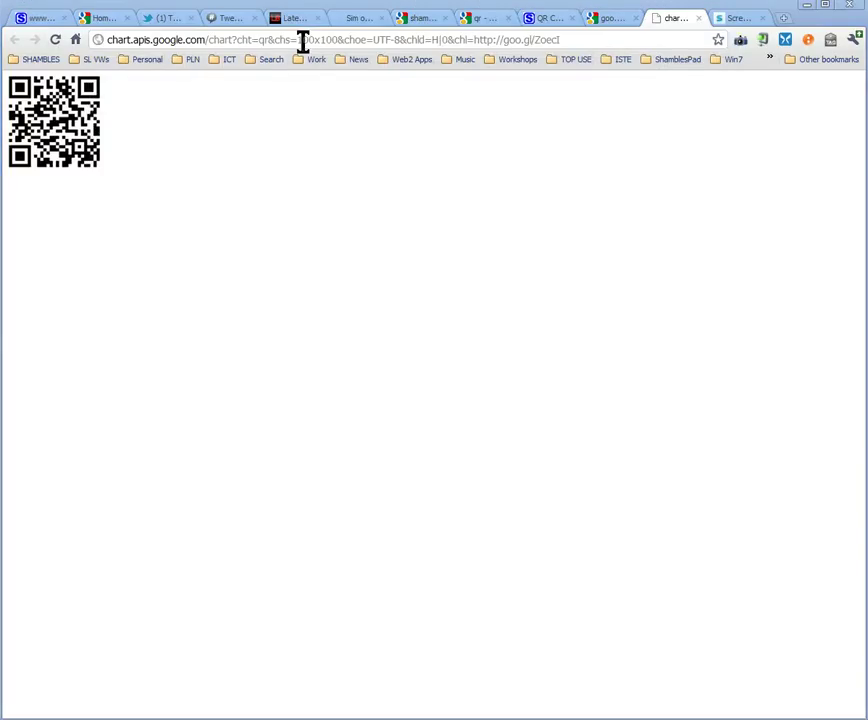
pyautogui.click(303, 40)
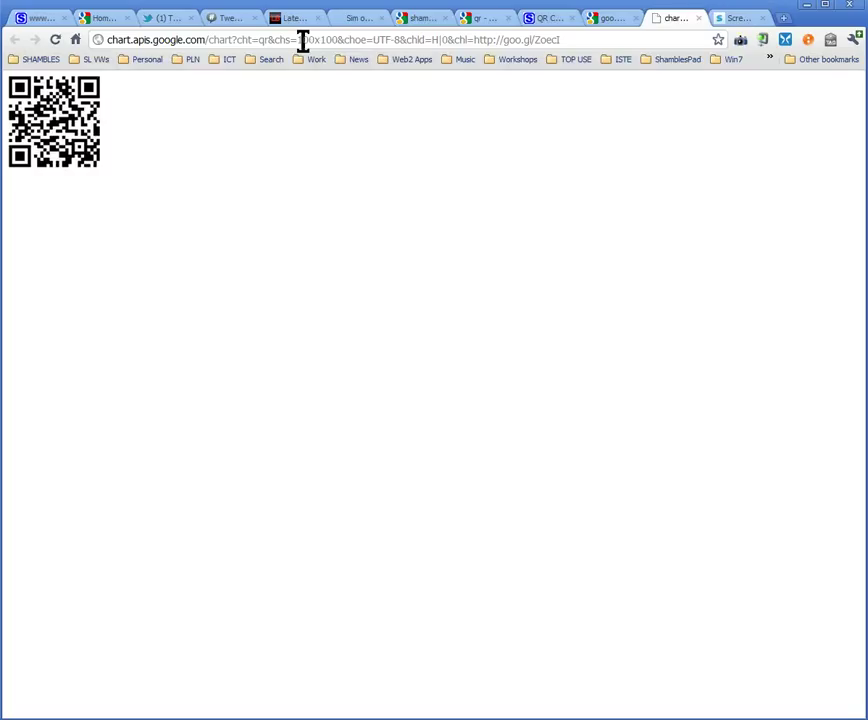
pyautogui.press('BackSpace')
pyautogui.write('4')
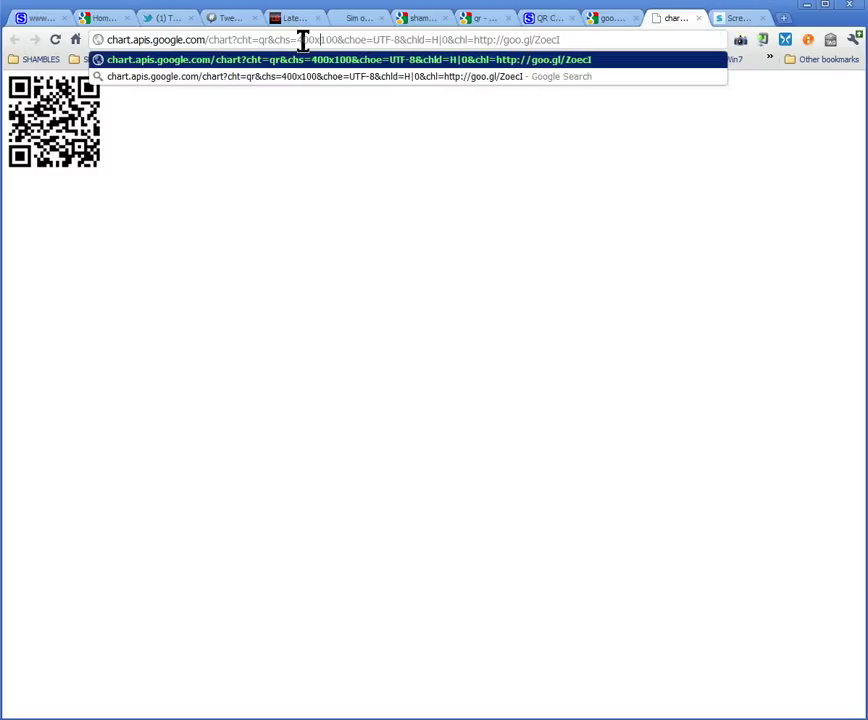
pyautogui.press('Right')
pyautogui.press('Right')
pyautogui.press('Right')
pyautogui.press('BackSpace')
pyautogui.write('4')
pyautogui.press('Return')
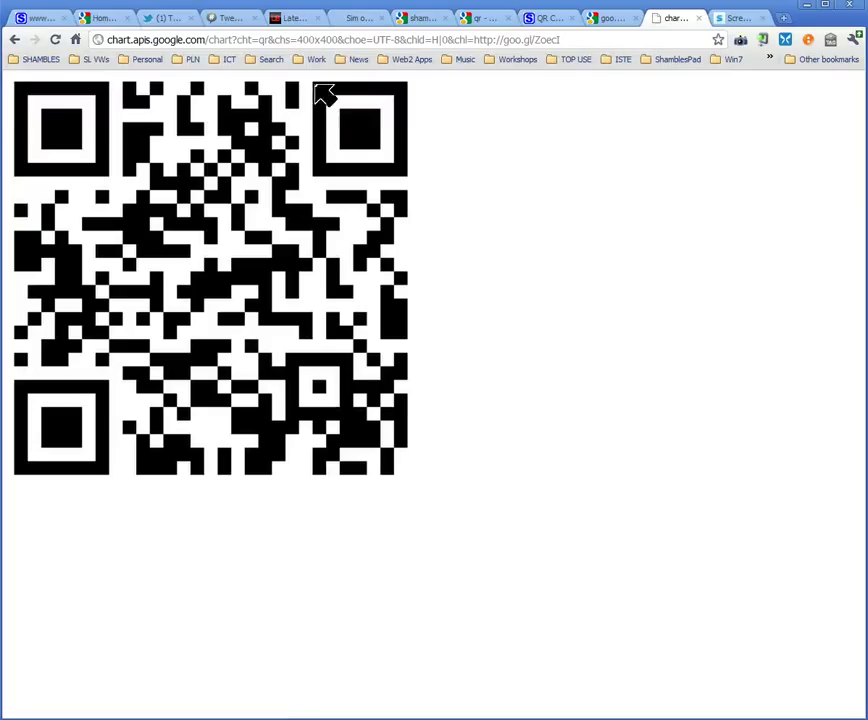